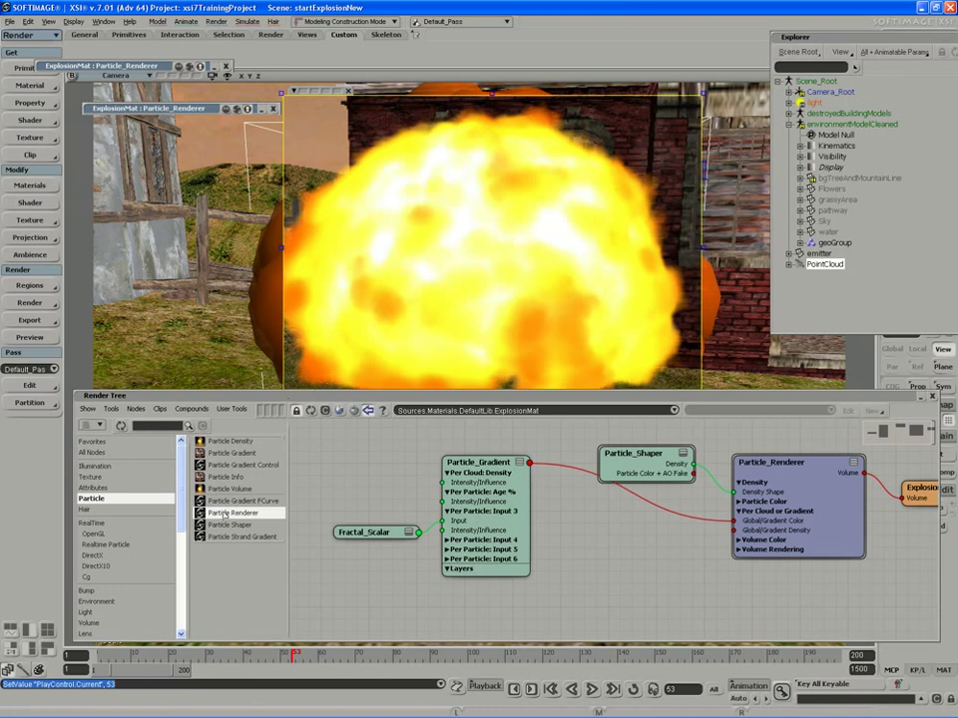
- Add a Particle Gradient FCurve node and connect its output to the Particle_Renderer's Global/Gradient Density input
left_click_drag(231, 501, 624, 567)
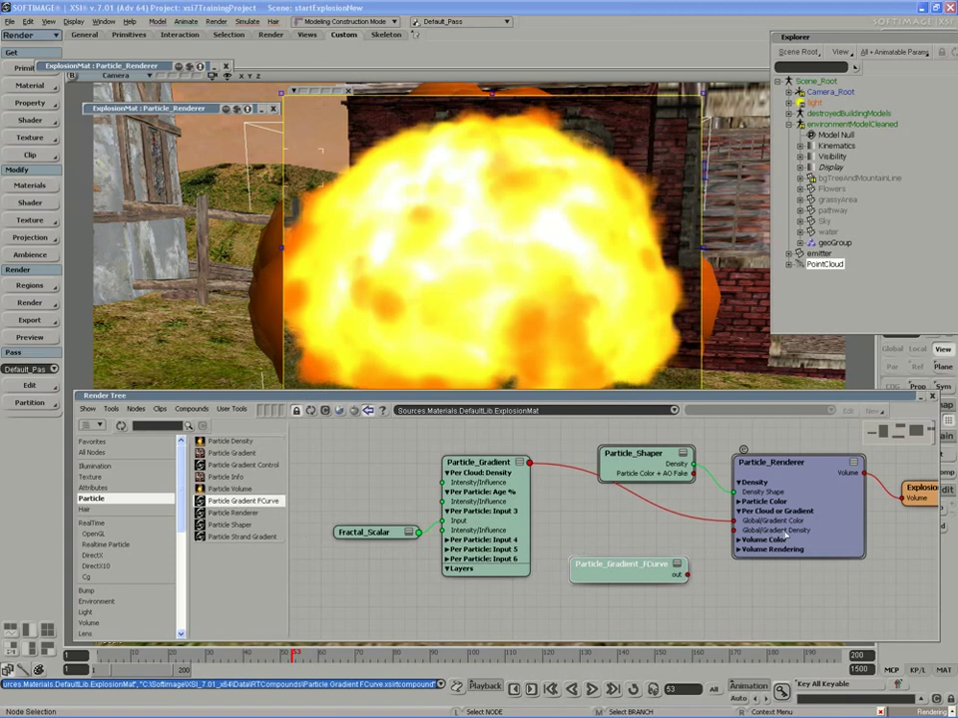
left_click_drag(686, 575, 735, 530)
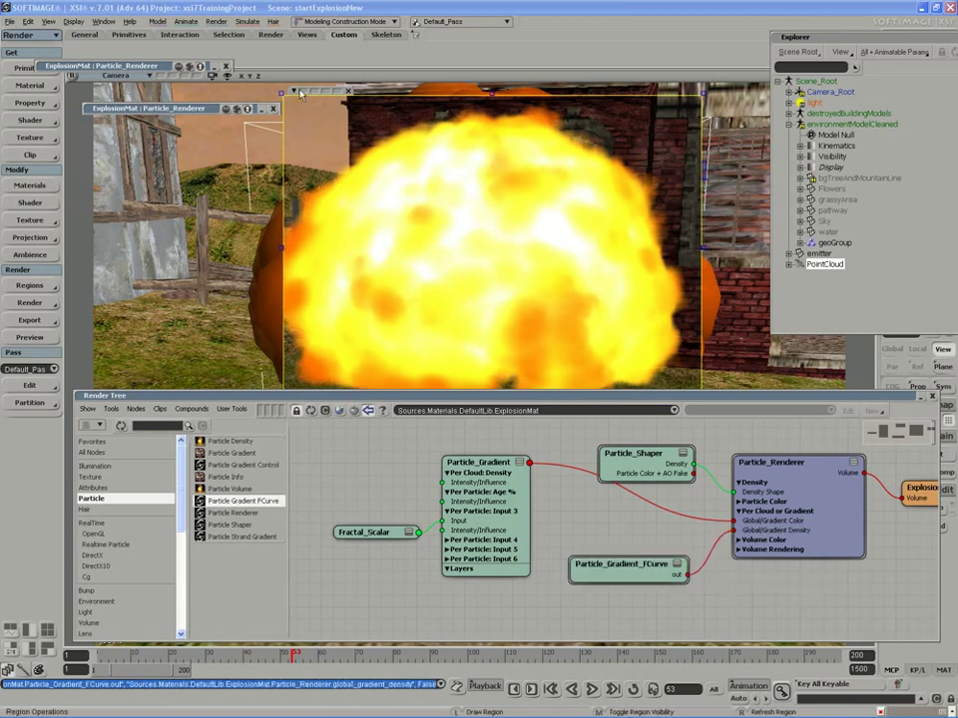
- Set the upper keys of the Particle_Gradient_FCurve curve to a value of 20 and undo the extra change to the end key
double_click(629, 569)
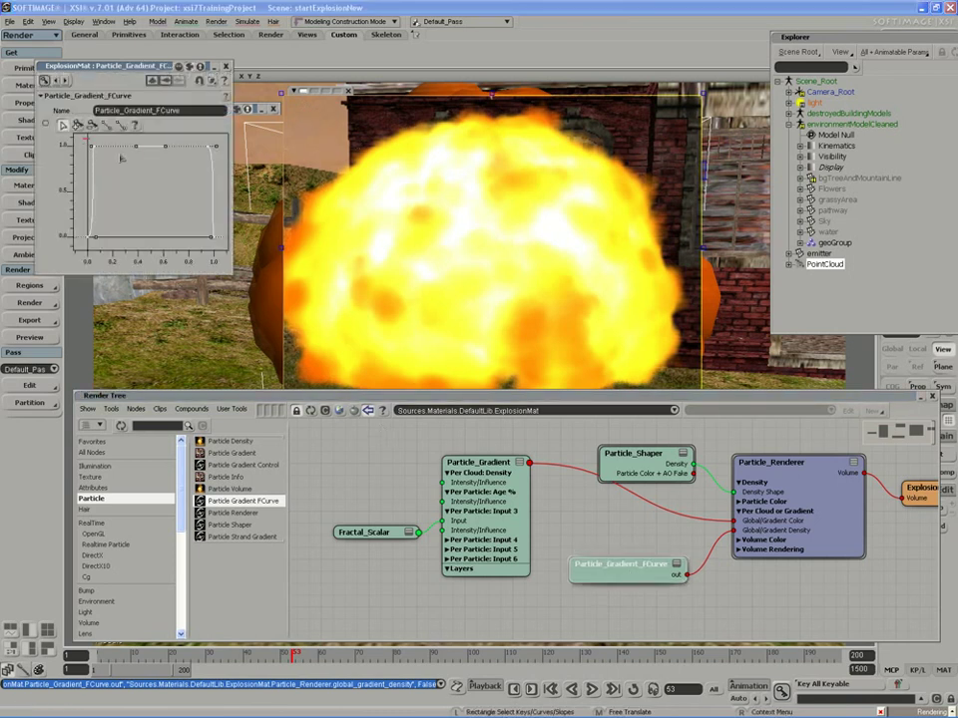
left_click_drag(84, 138, 222, 182)
right_click(97, 150)
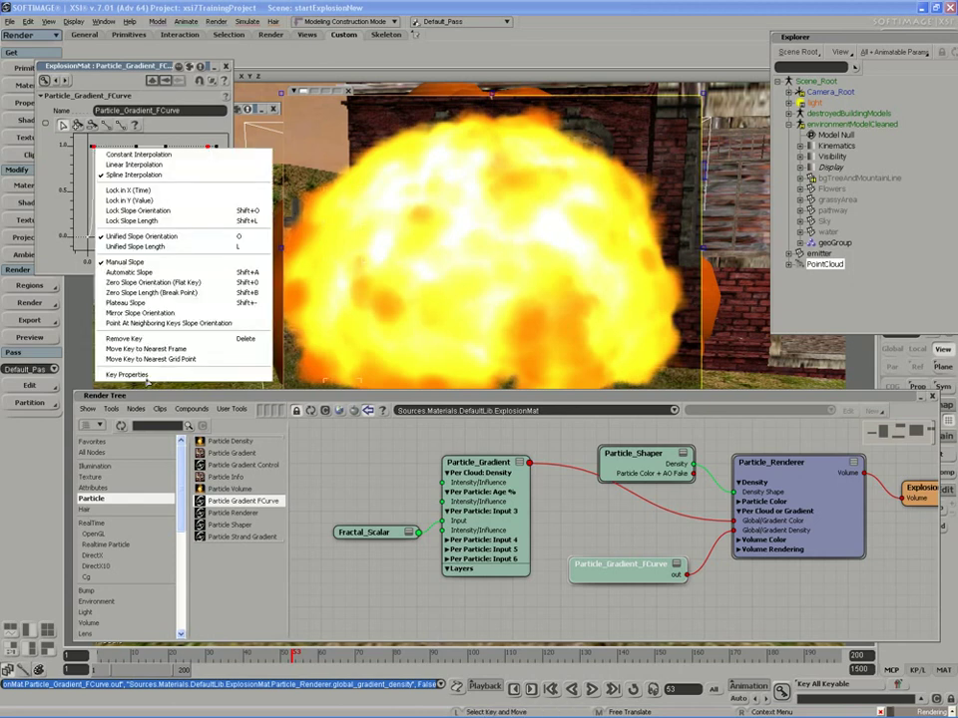
left_click(127, 374)
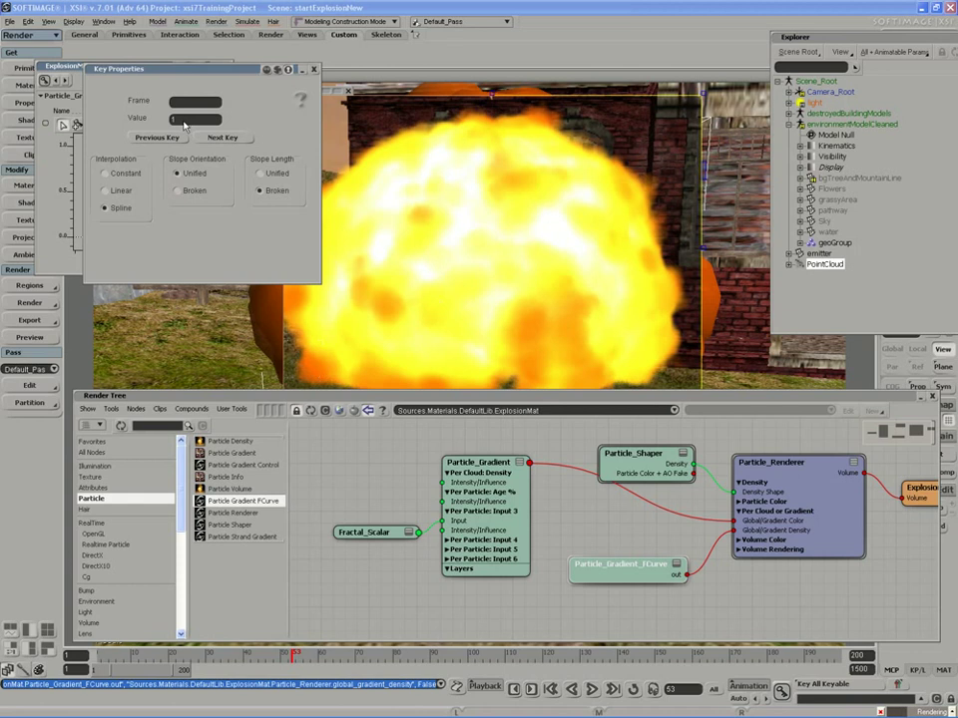
left_click(183, 119)
type("20")
left_click(179, 137)
type("20")
left_click(314, 70)
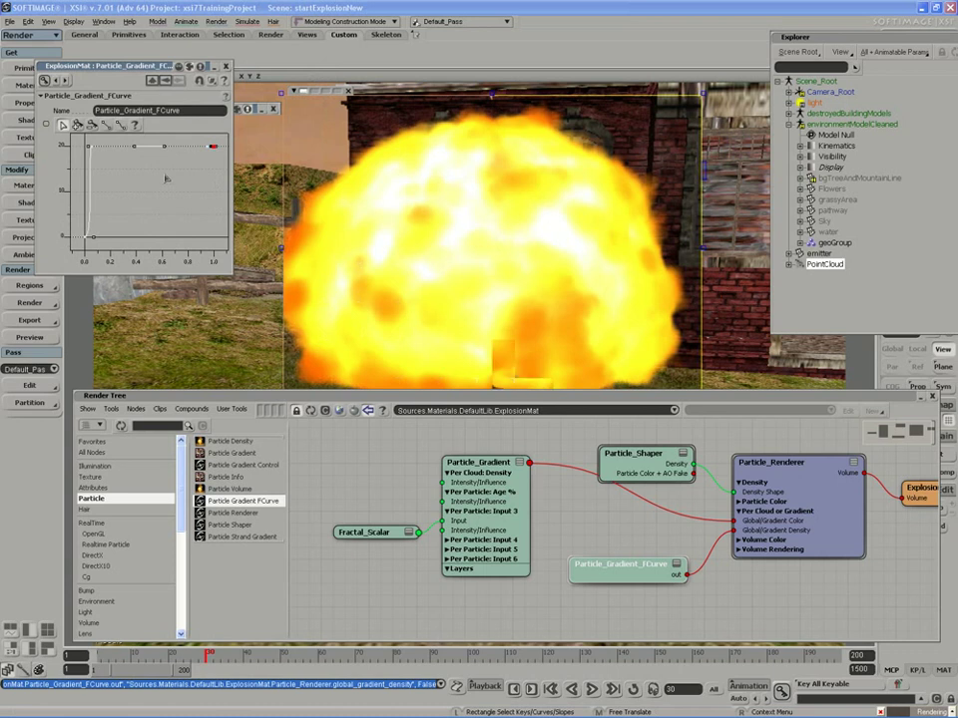
key("ctrl+z")
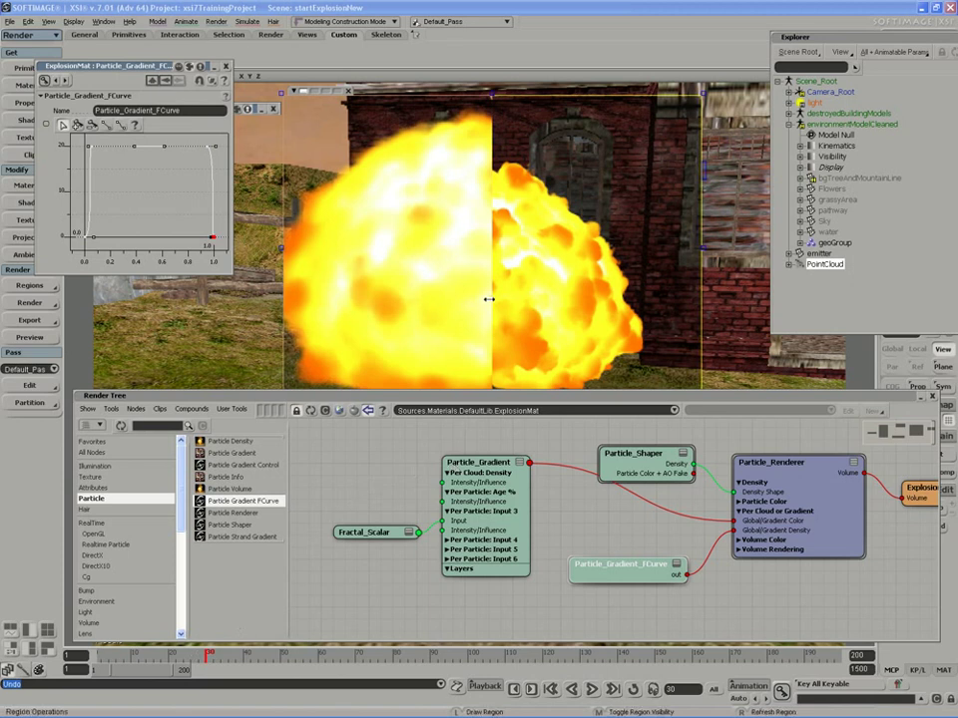
left_click_drag(489, 299, 321, 304)
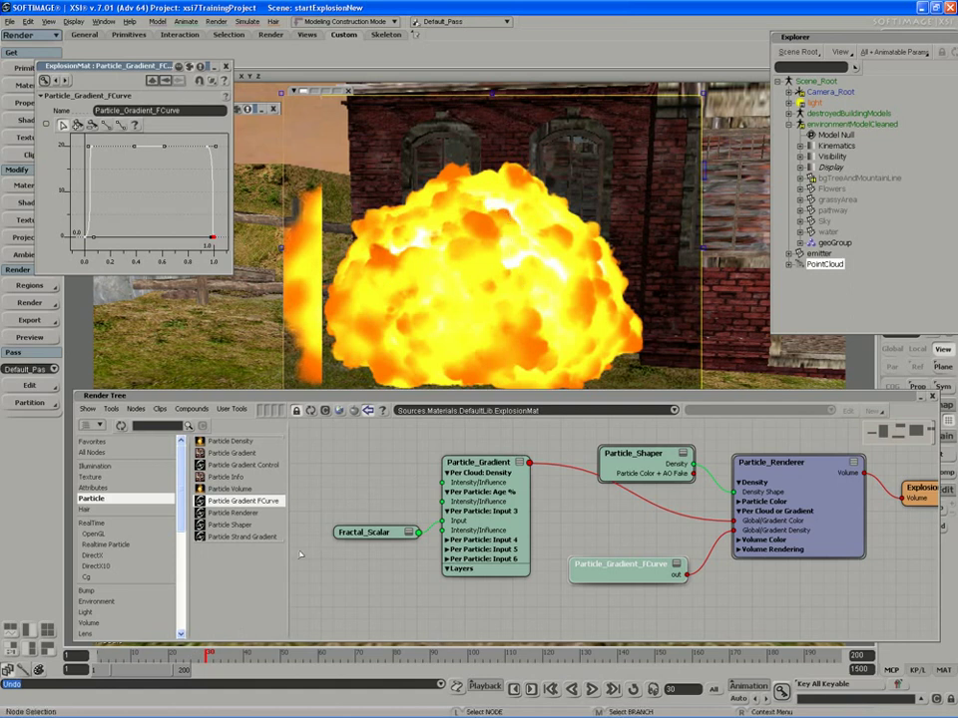
- Set the Fractal_Scalar node's Clamp Min to 0, Clamp Max to 0.2 and Bias to 0.824
left_click_drag(358, 531, 354, 497)
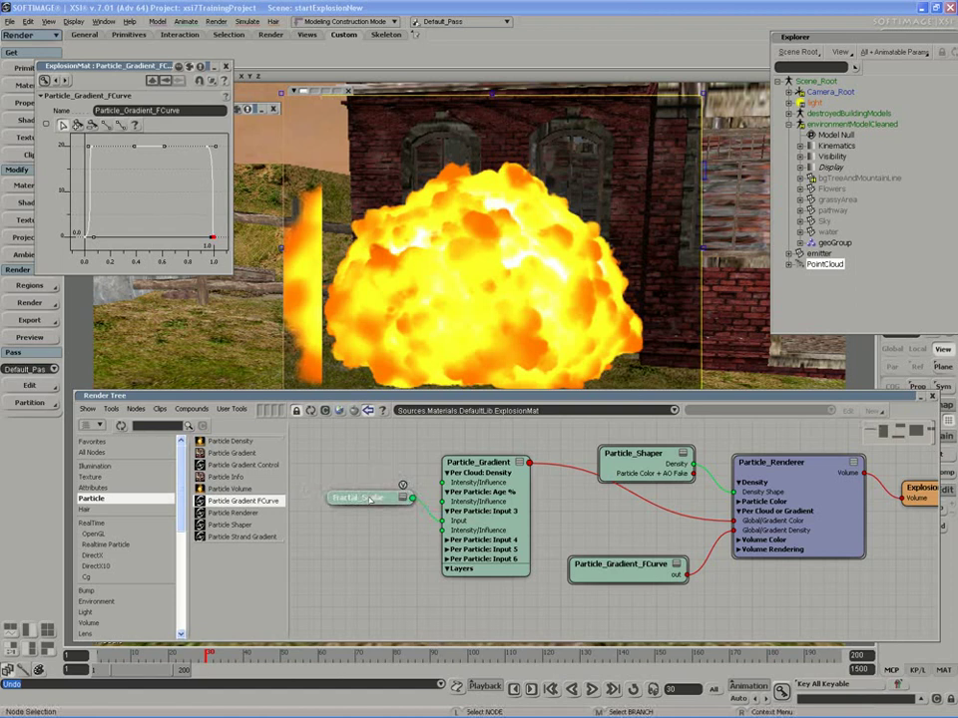
double_click(370, 499)
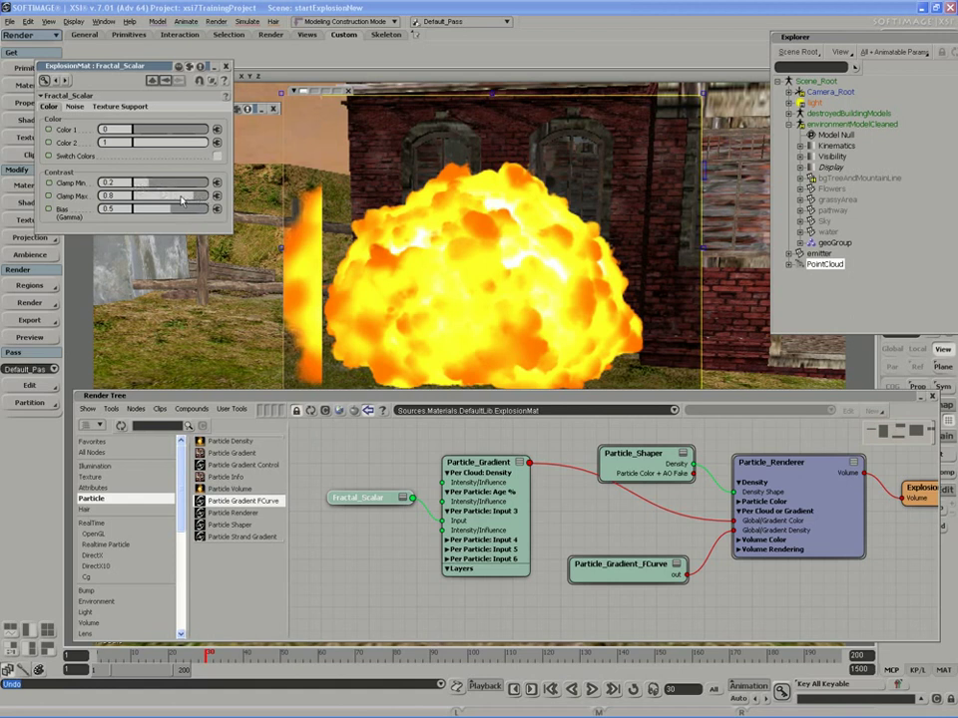
left_click(108, 196)
left_click_drag(138, 193, 100, 189)
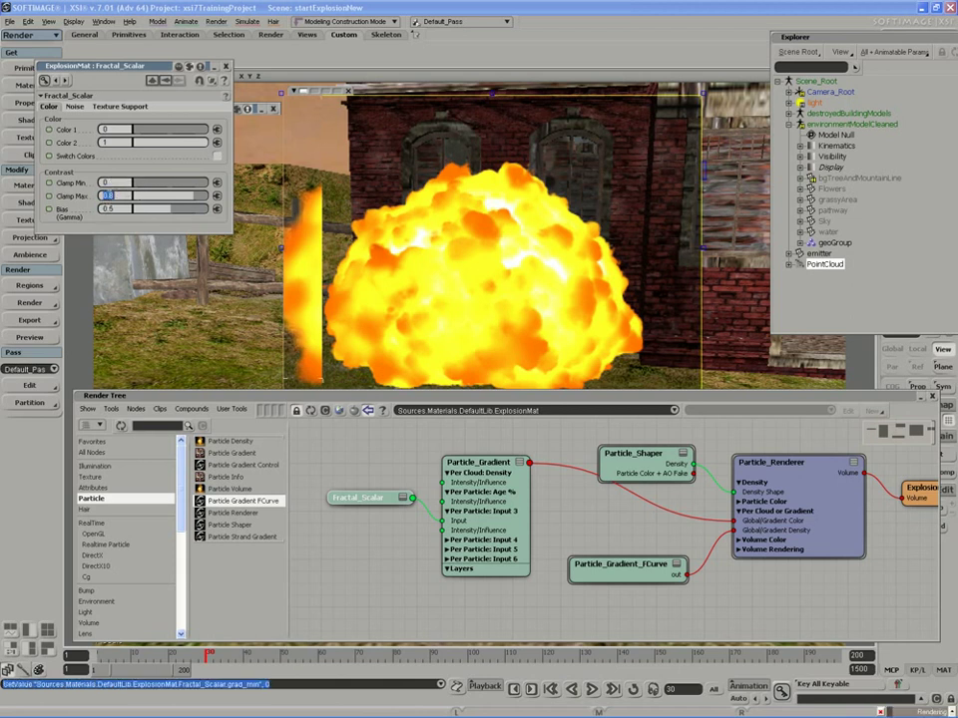
type("0.8")
key("Tab")
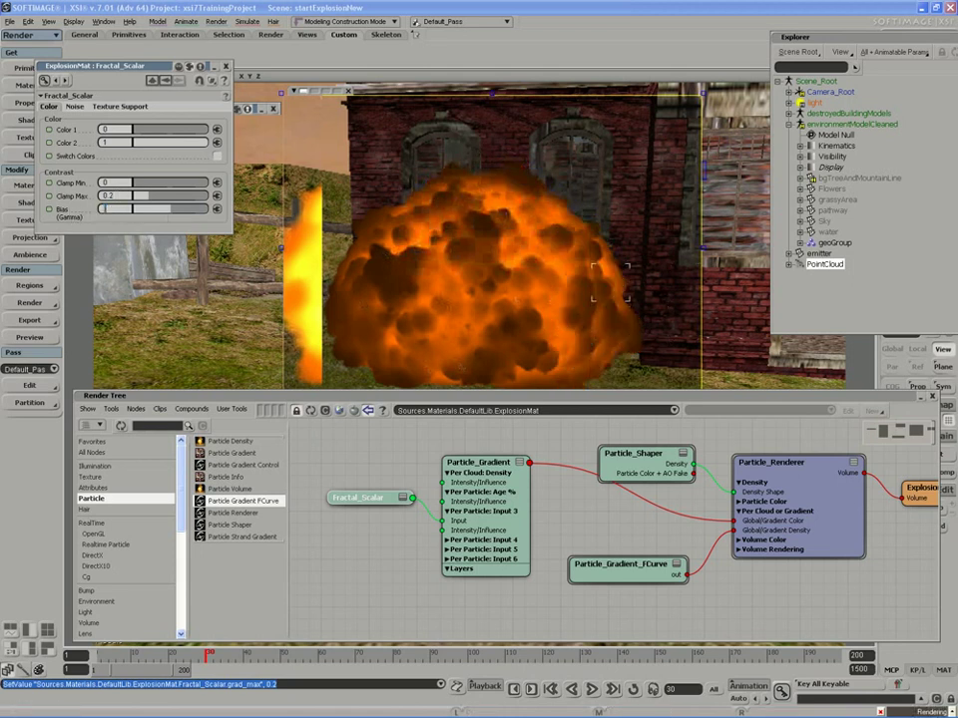
type("0.7")
key("Return")
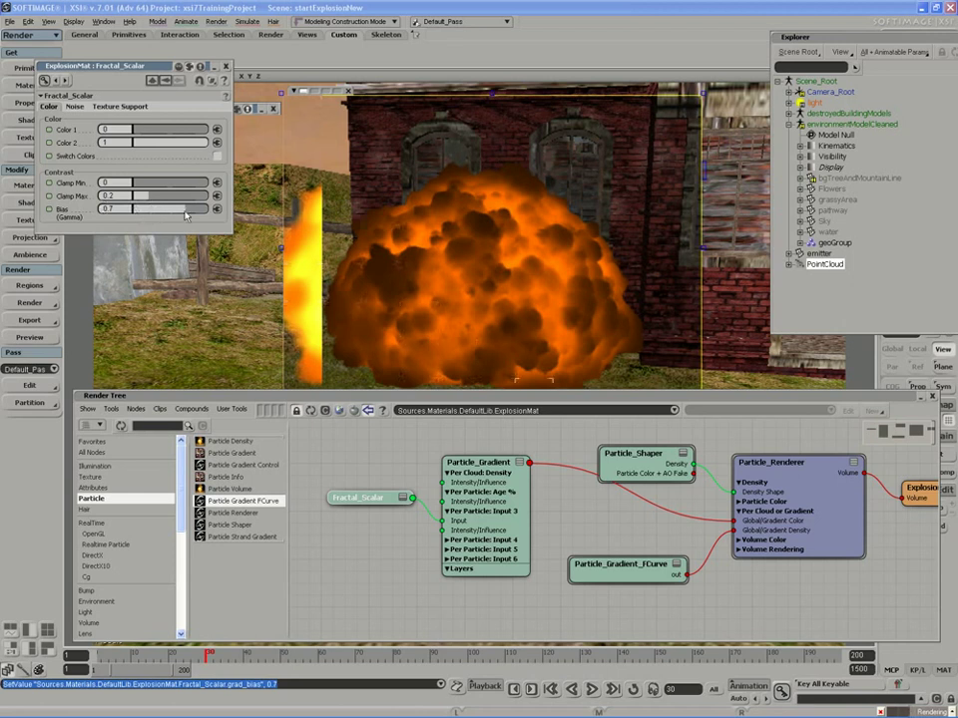
left_click_drag(184, 215, 188, 220)
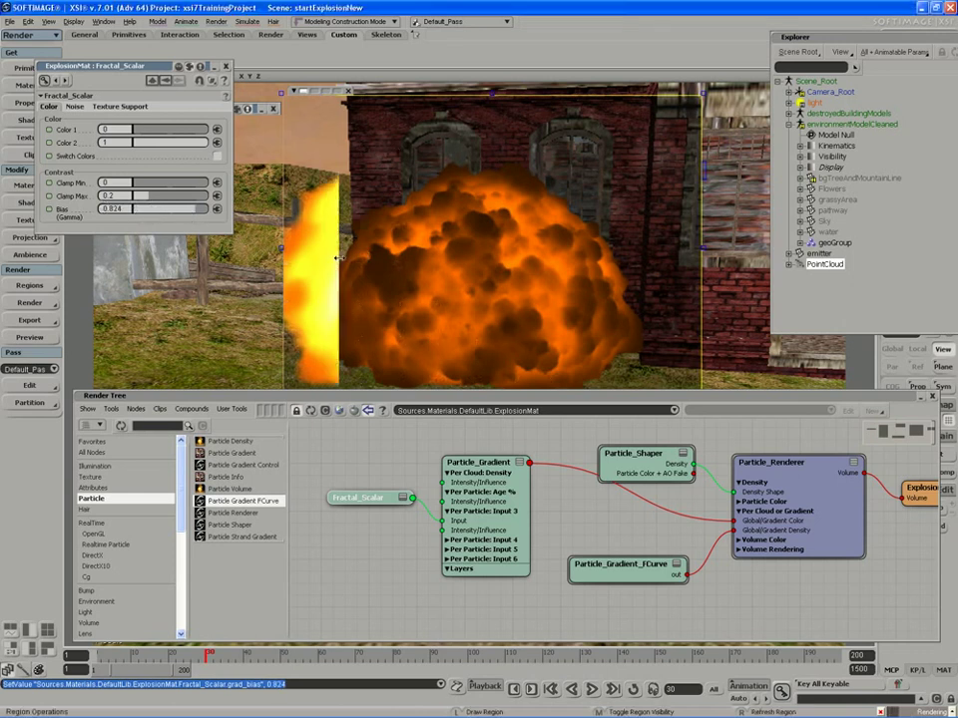
left_click_drag(340, 259, 596, 269)
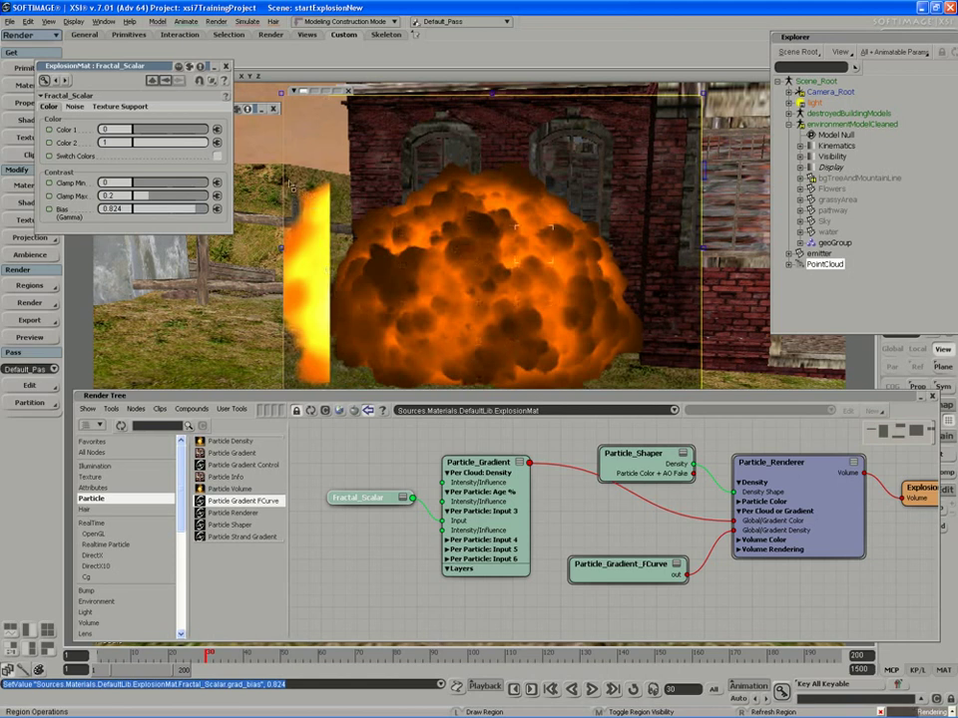
- Set the Fractal_Scalar texture's overall coordinate scale to 25.649 and redraw the render region around the explosion at frame 51
left_click(113, 106)
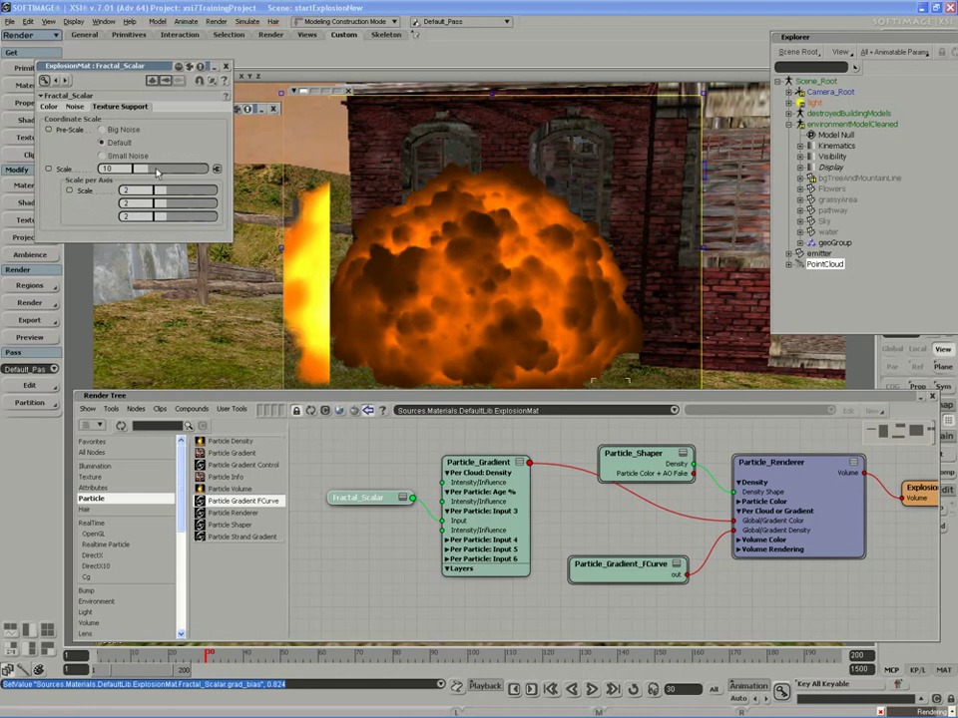
left_click_drag(154, 173, 175, 173)
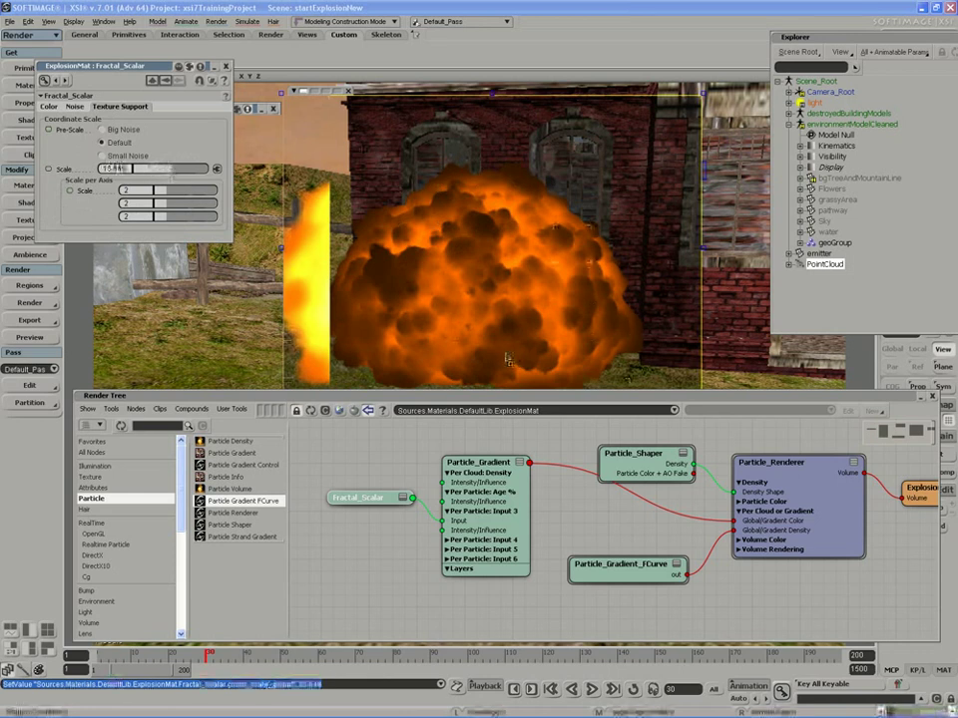
key("shift+q")
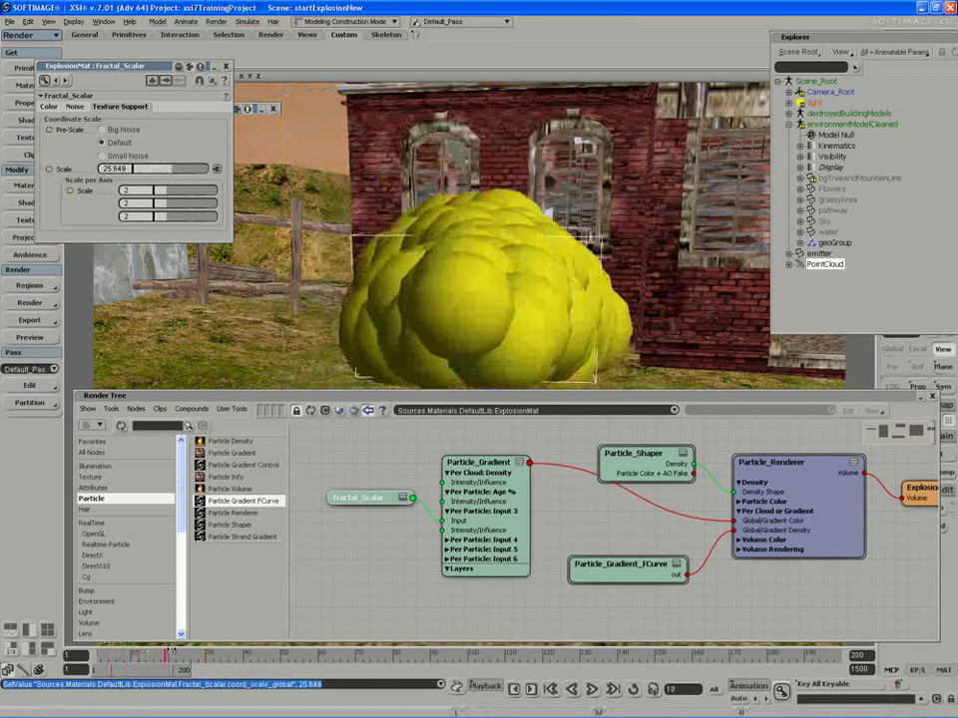
key("Escape")
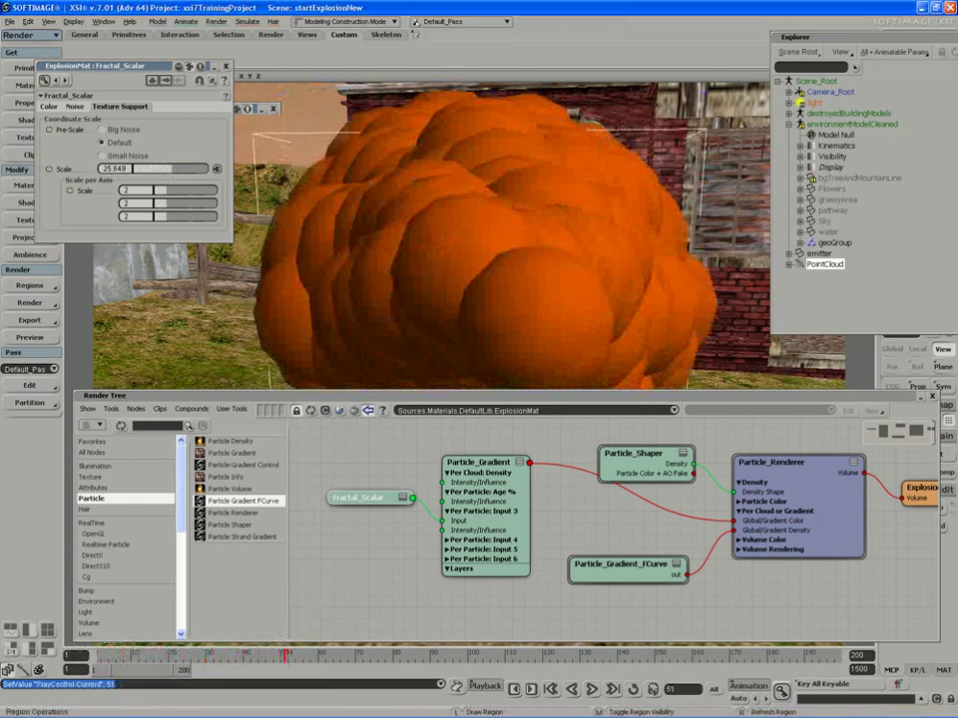
key("q")
left_click_drag(290, 95, 709, 390)
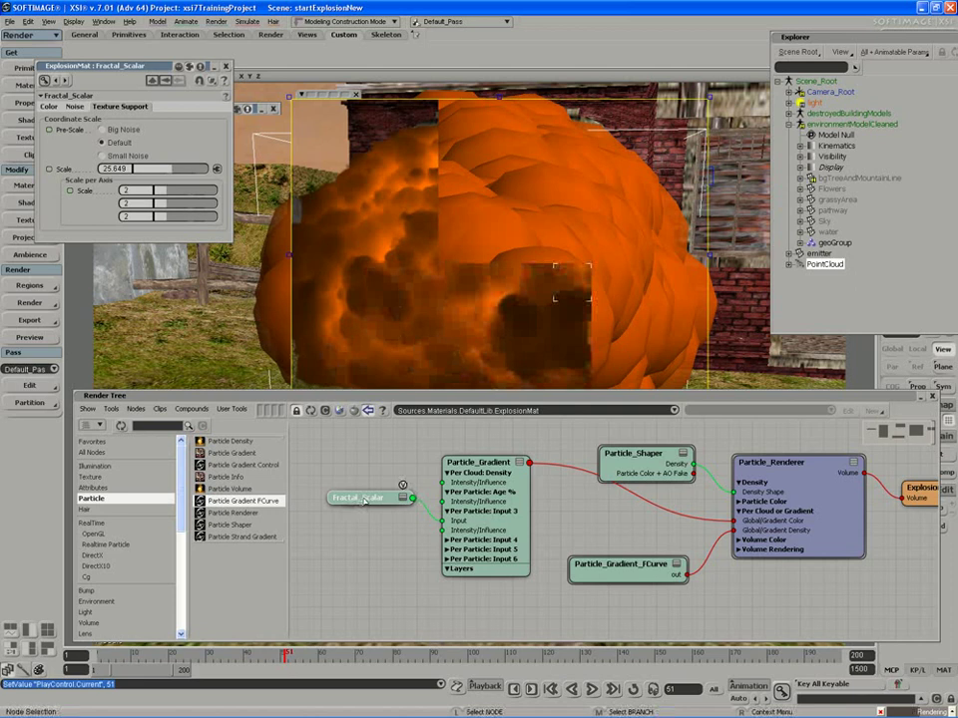
- Adjust the Fractal_Scalar contrast to a Bias of 0.648 and a Clamp Max of 0.496
left_click_drag(347, 497, 335, 497)
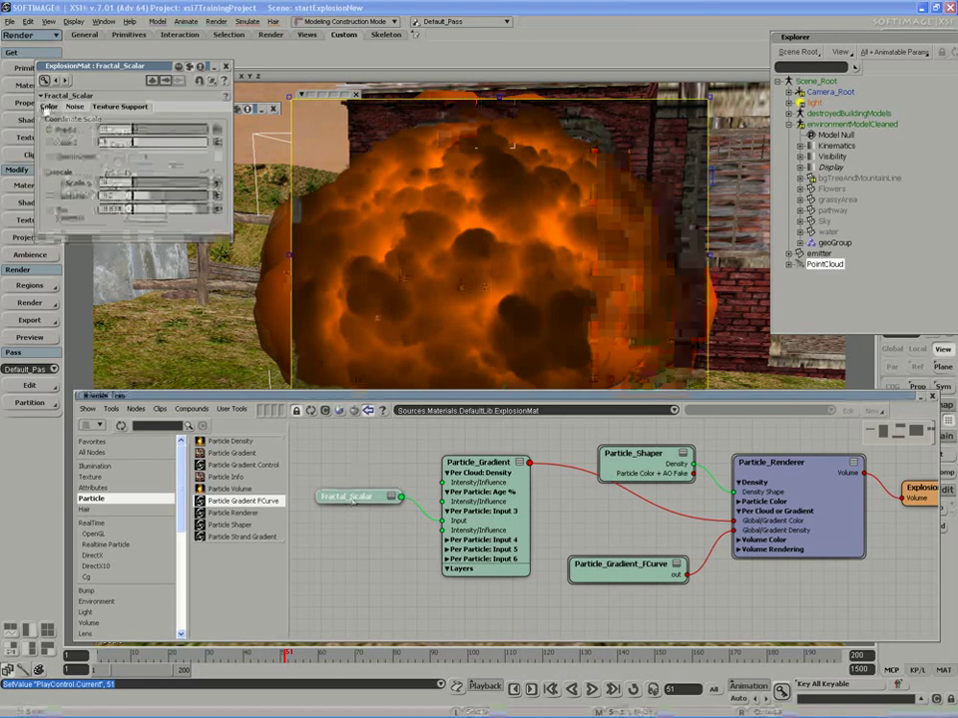
left_click(48, 106)
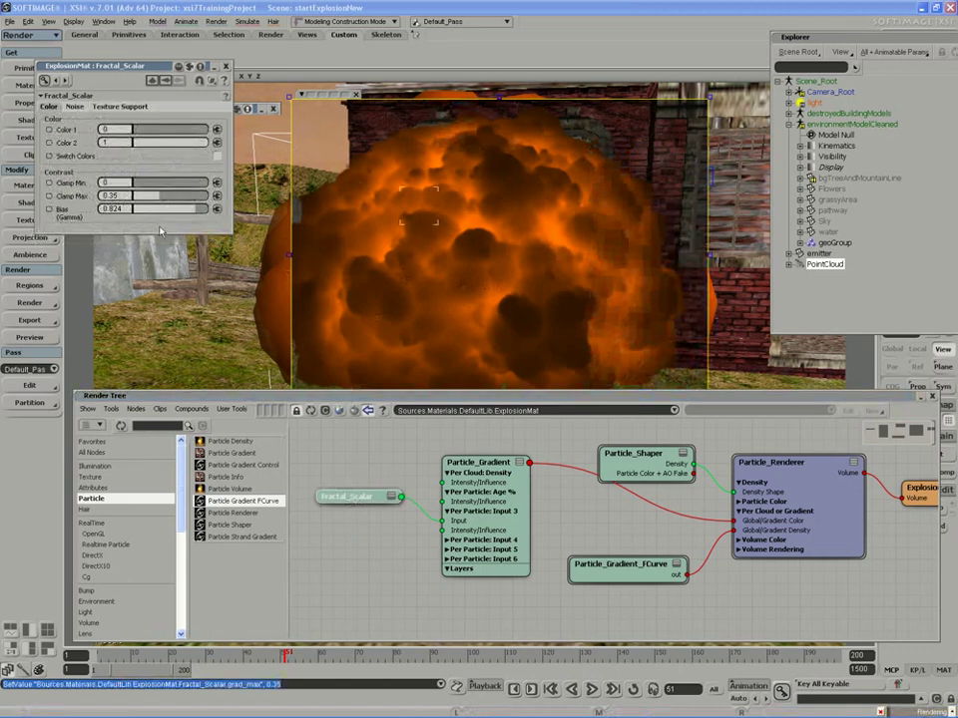
key("q")
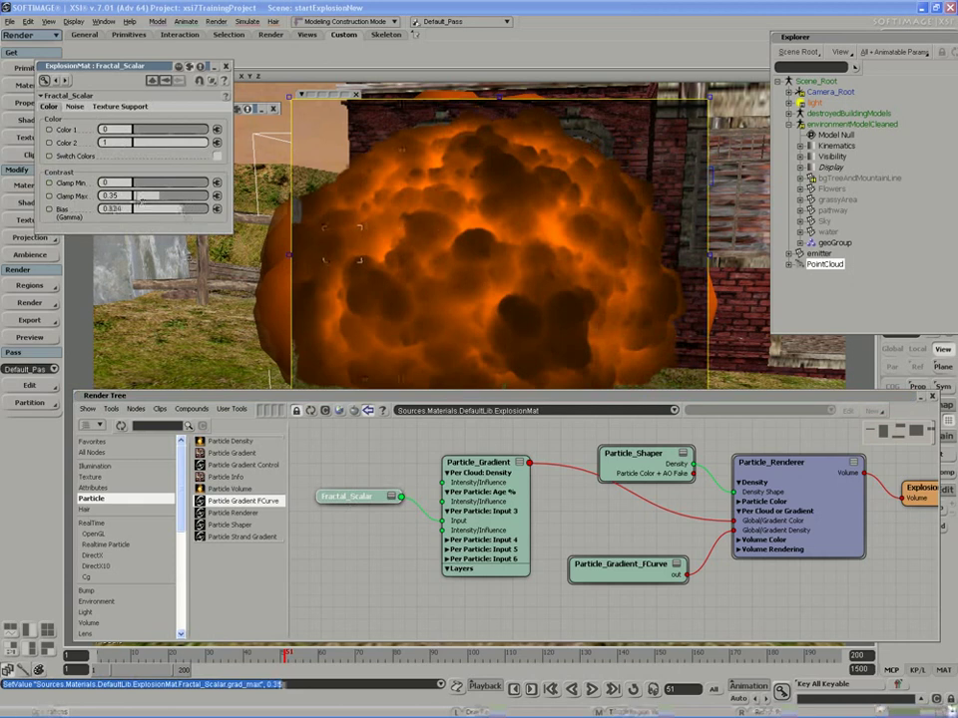
left_click_drag(141, 204, 143, 210)
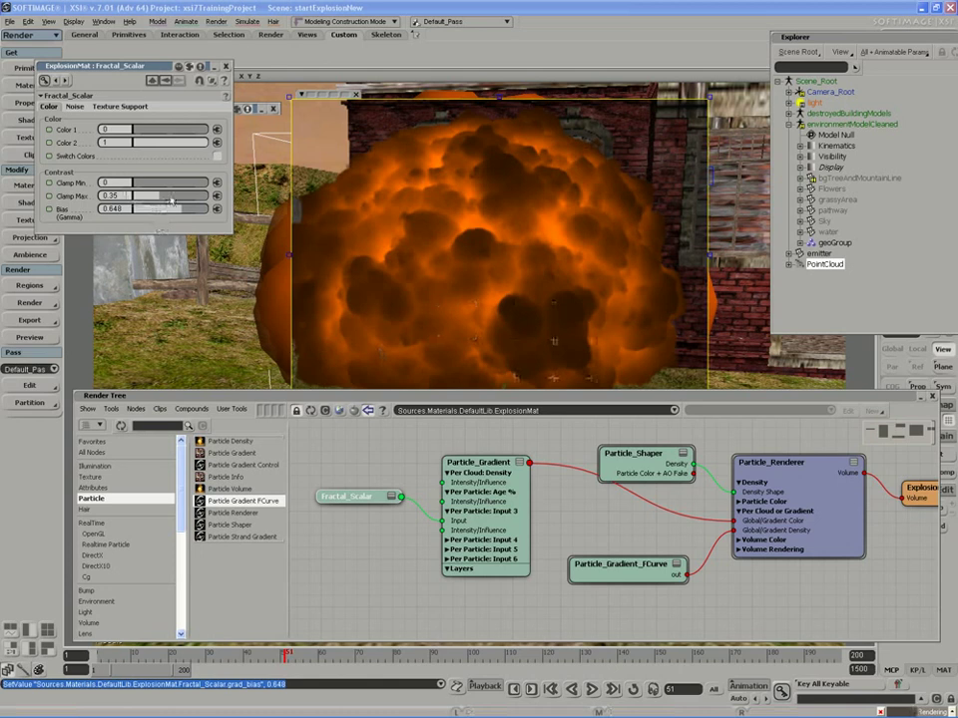
left_click_drag(171, 195, 194, 196)
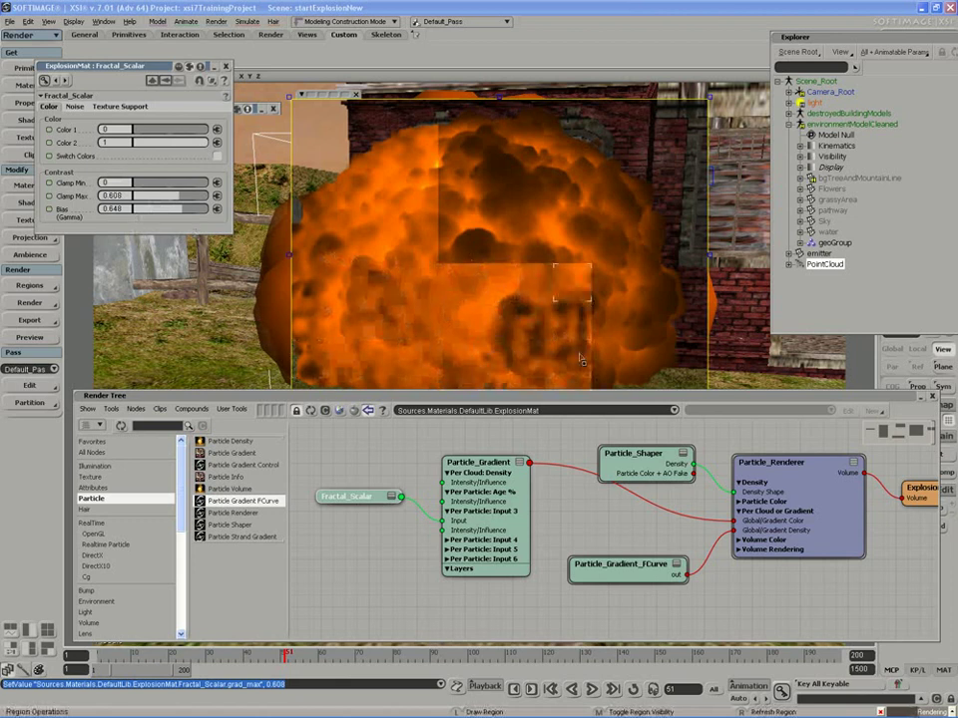
left_click_drag(184, 198, 172, 199)
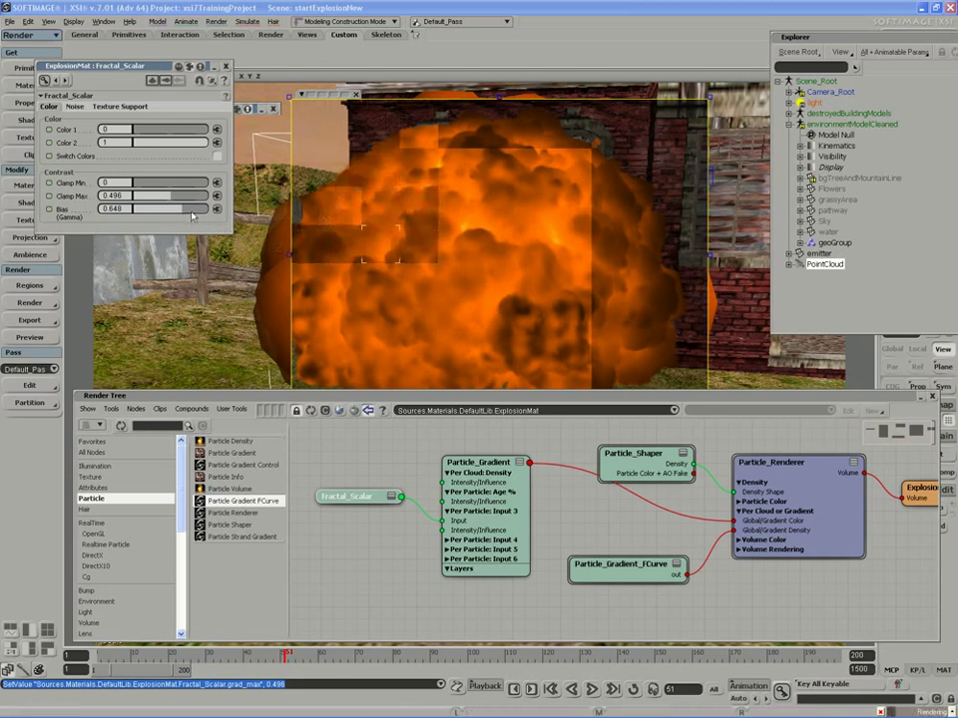
- Try several Bias values on Fractal_Scalar, ending at 0.84, and move the timeline to frame 14
mouse_move(192, 216)
left_mouse_down()
mouse_move(203, 213)
mouse_move(188, 212)
left_mouse_up()
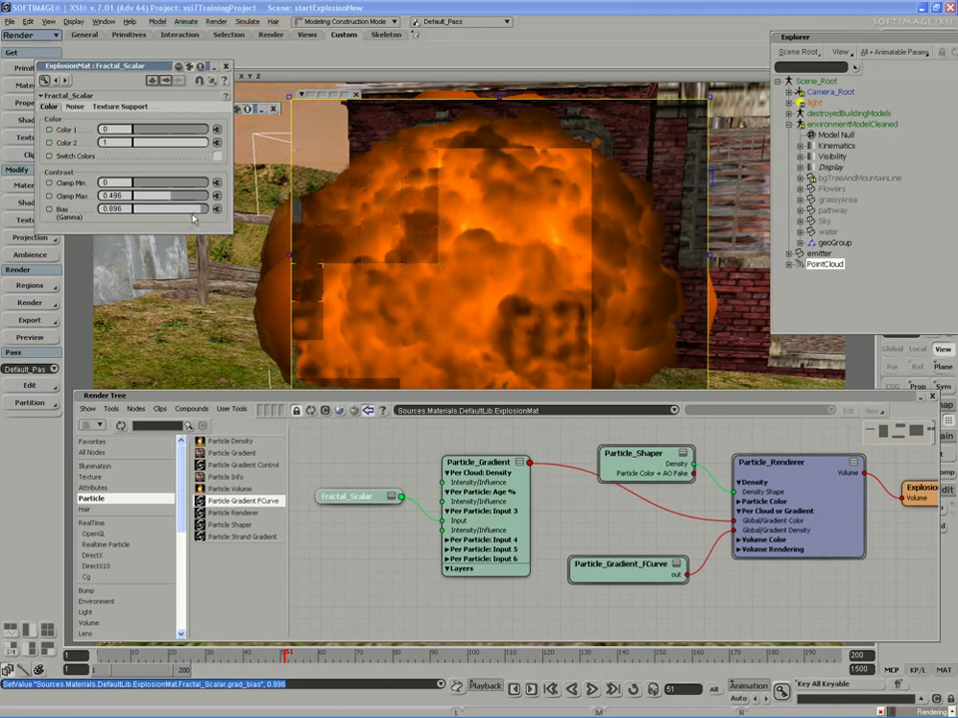
left_click_drag(195, 218, 170, 243)
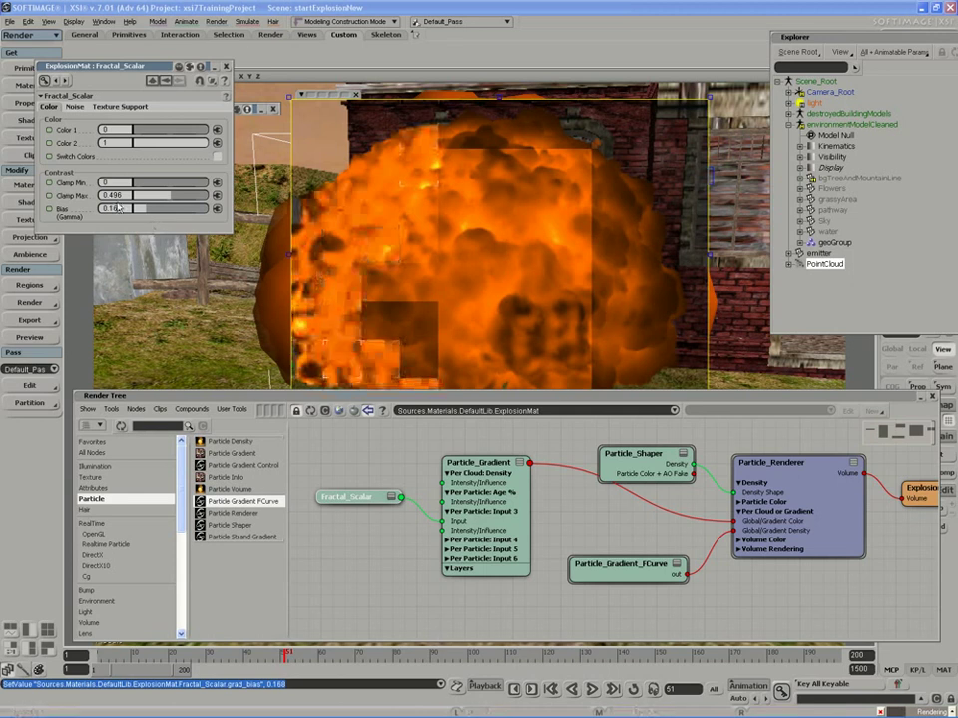
left_click(196, 209)
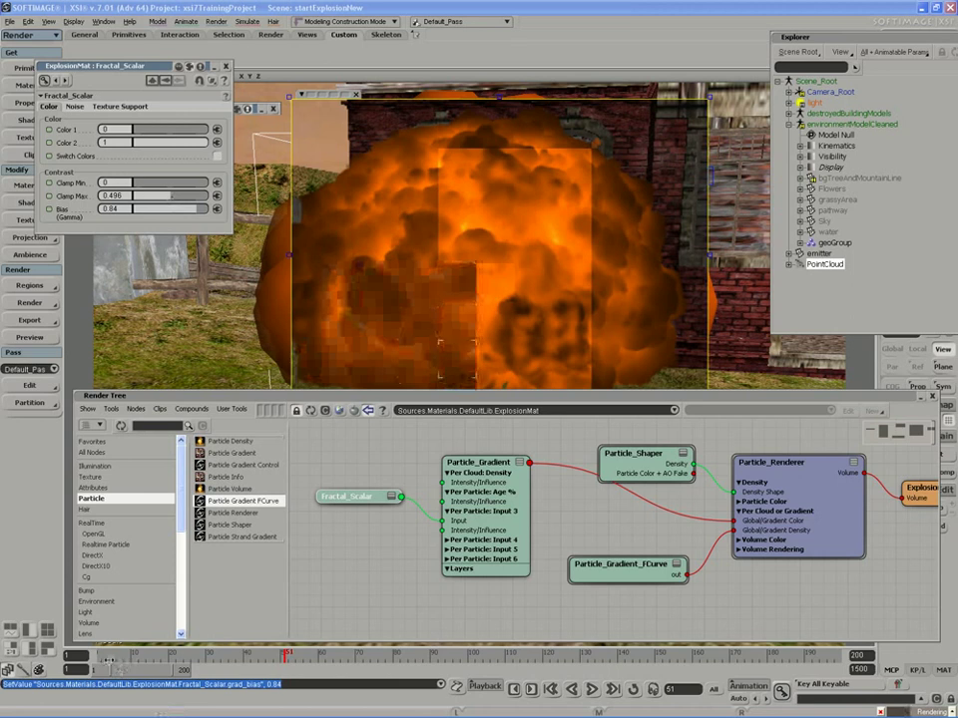
left_click(147, 655)
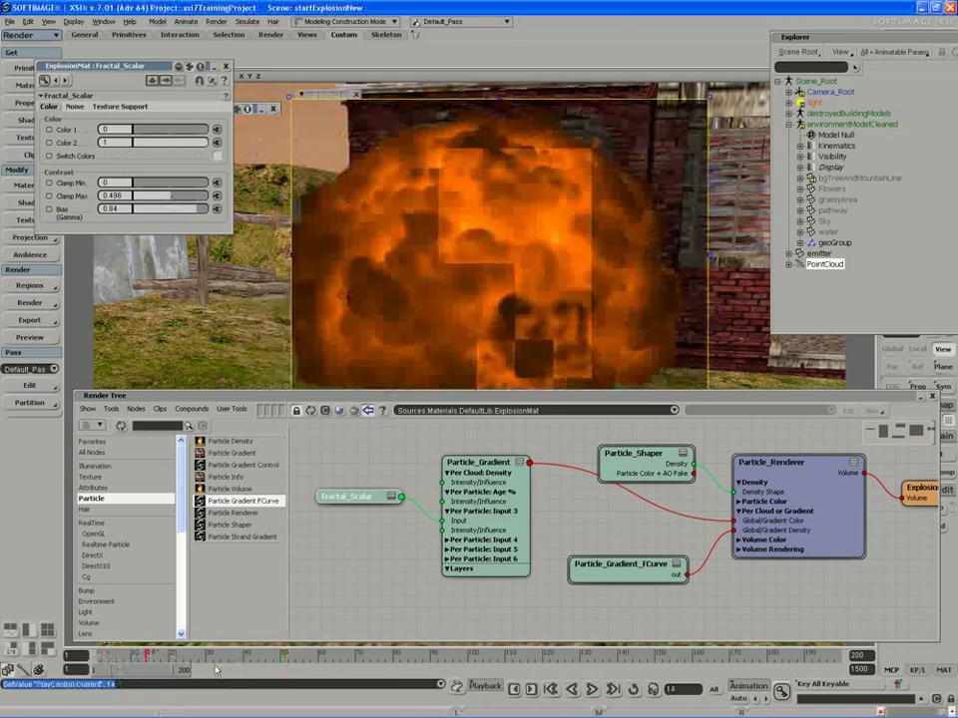